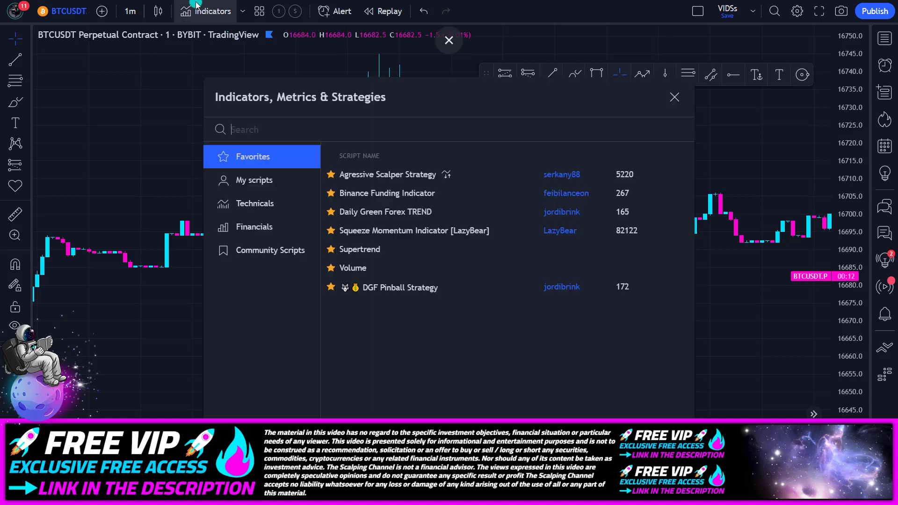
# Step: Add the Nadaraya-Watson Envelope [LUX] indicator found by searching 'nadaraya'
pyautogui.write('nadaraya')
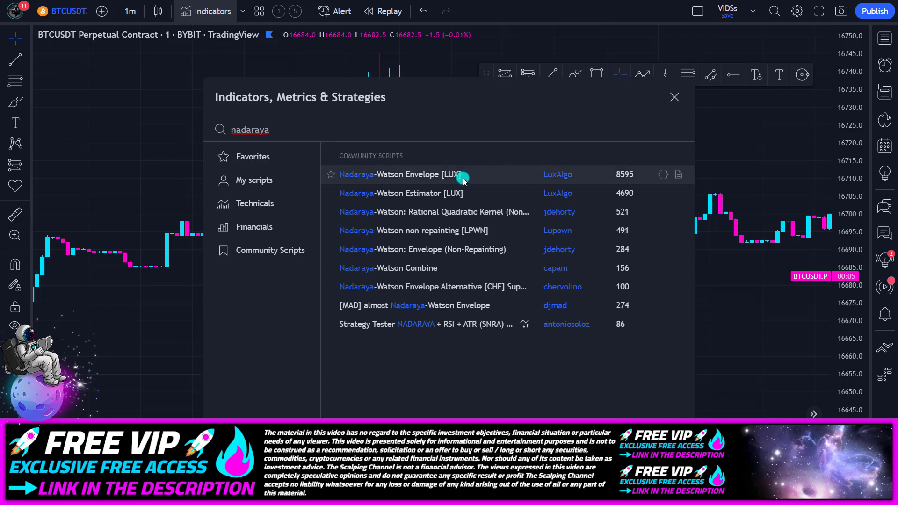
pyautogui.click(445, 181)
pyautogui.click(675, 97)
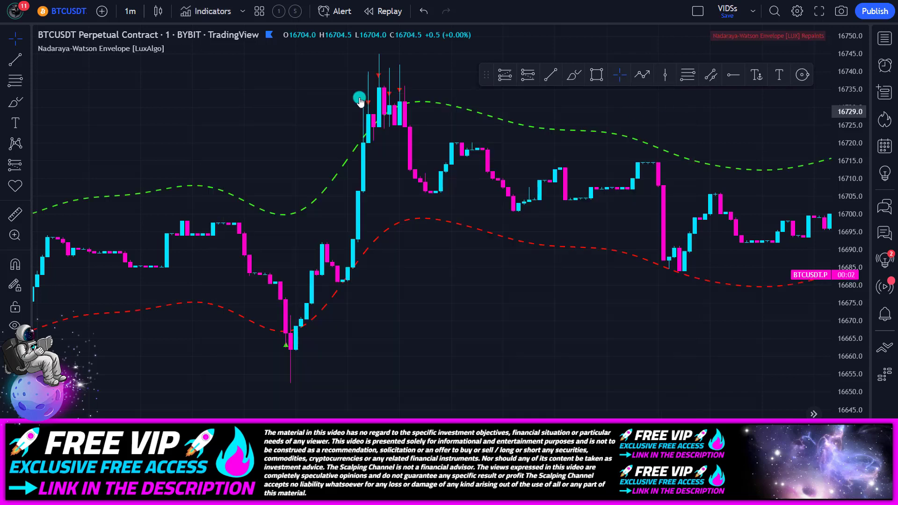
# Step: Set both envelope band colours to magenta in the indicator's Inputs settings
pyautogui.moveTo(160, 49)
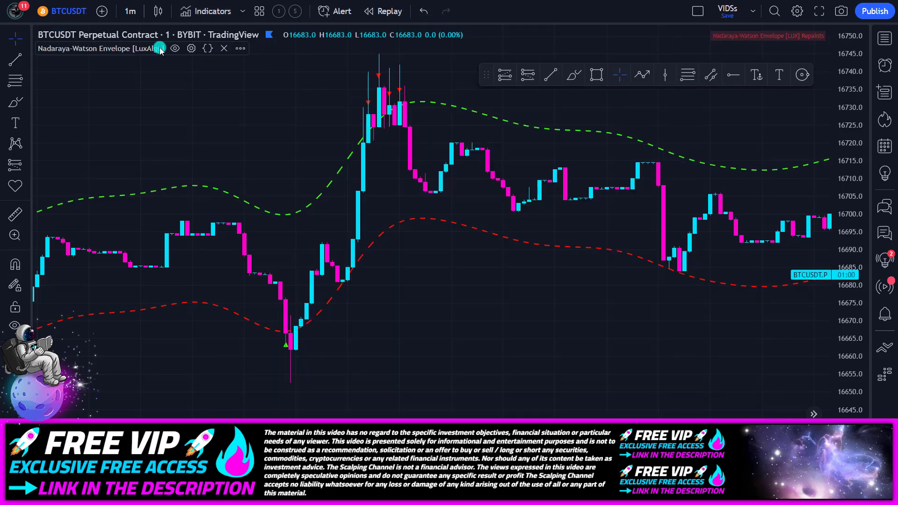
pyautogui.click(191, 49)
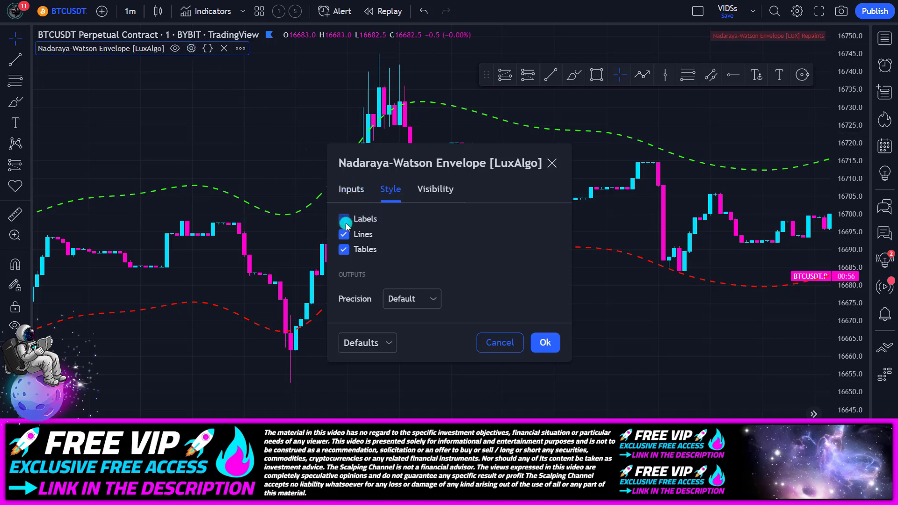
pyautogui.click(365, 190)
pyautogui.click(374, 346)
pyautogui.click(361, 405)
pyautogui.click(405, 344)
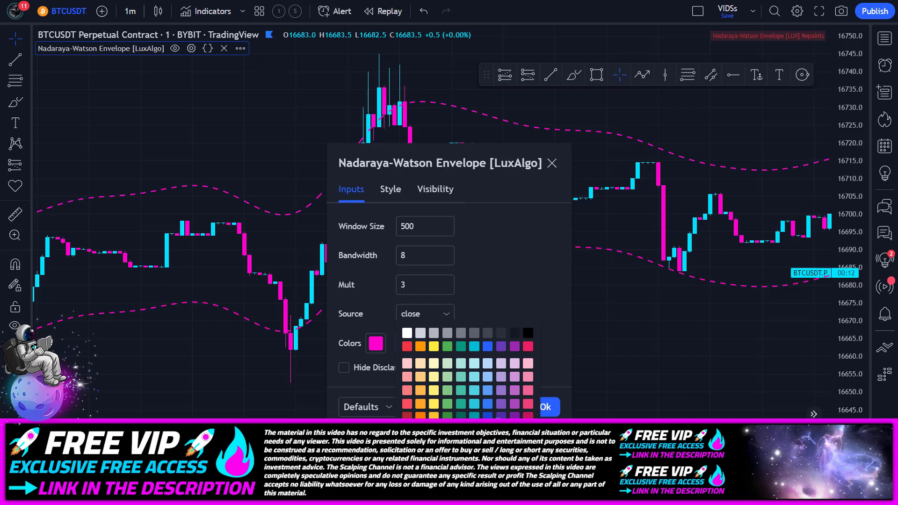
pyautogui.click(470, 275)
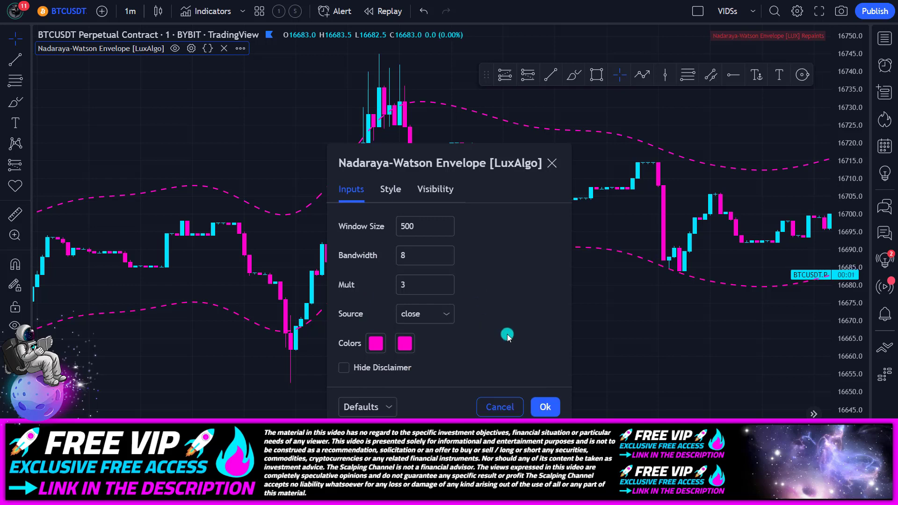
pyautogui.click(546, 407)
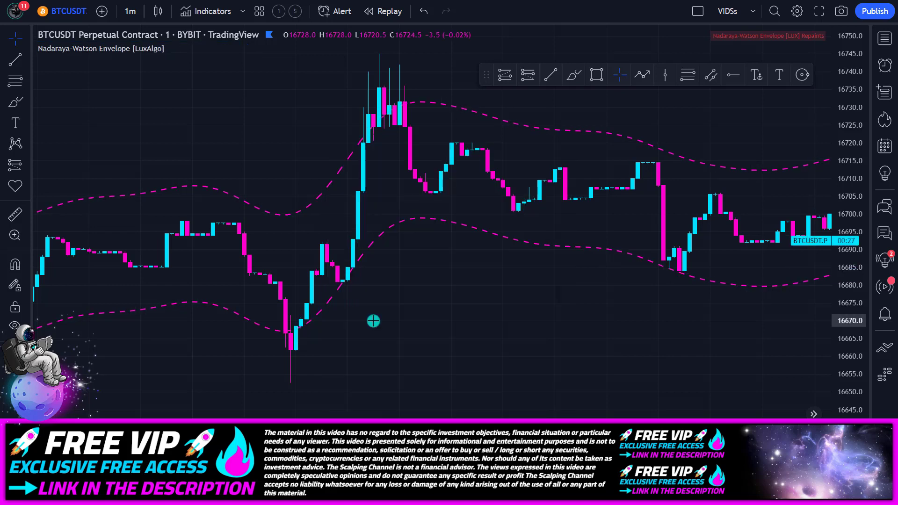
pyautogui.click(203, 11)
# Step: Add the Relative Strength Index indicator found by searching 'rsi'
pyautogui.write('rsi')
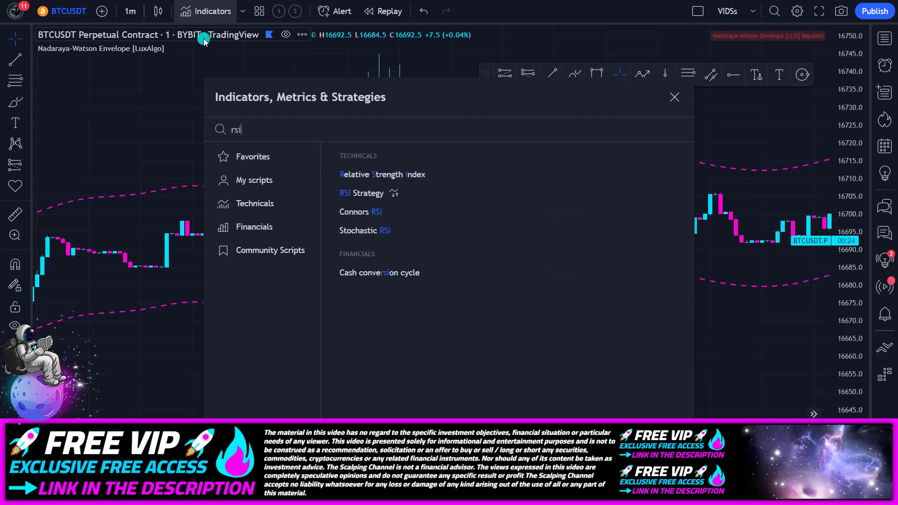
pyautogui.click(474, 178)
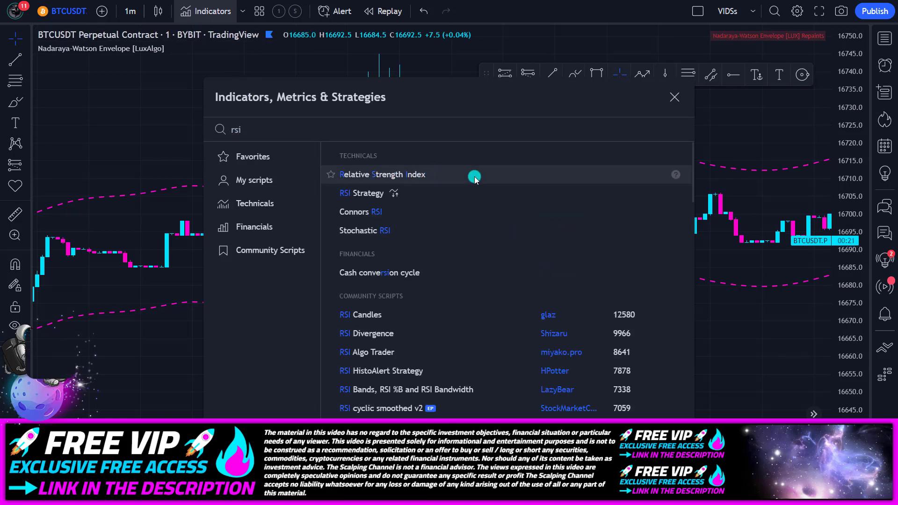
pyautogui.click(674, 97)
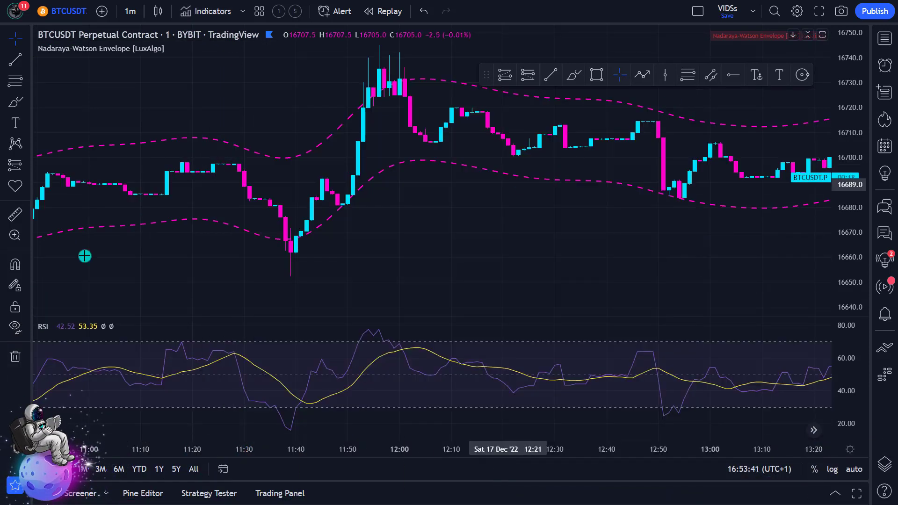
# Step: Hide the RSI-based MA and background fill, and colour the RSI line cyan
pyautogui.click(75, 327)
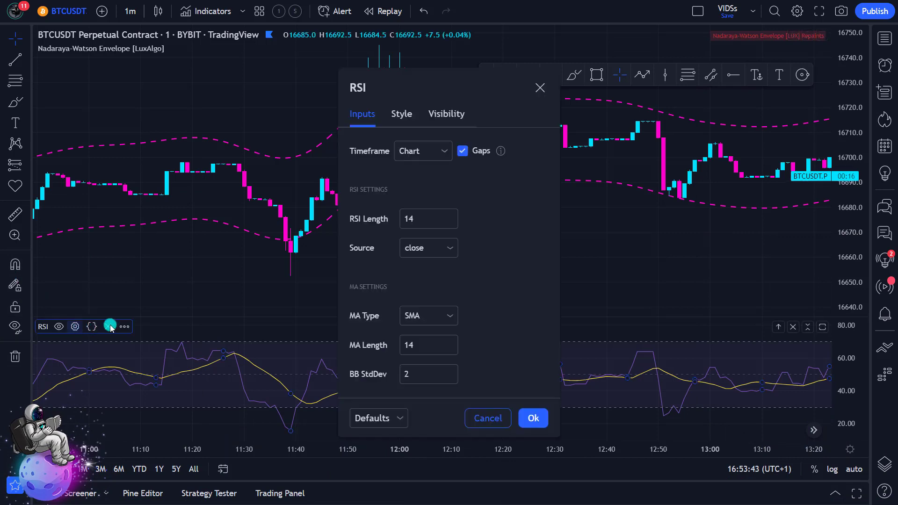
pyautogui.click(400, 114)
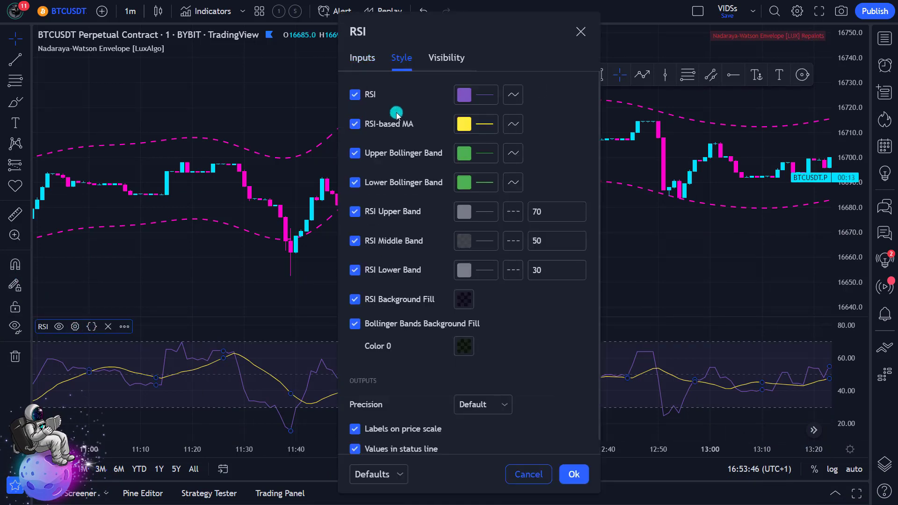
pyautogui.click(355, 126)
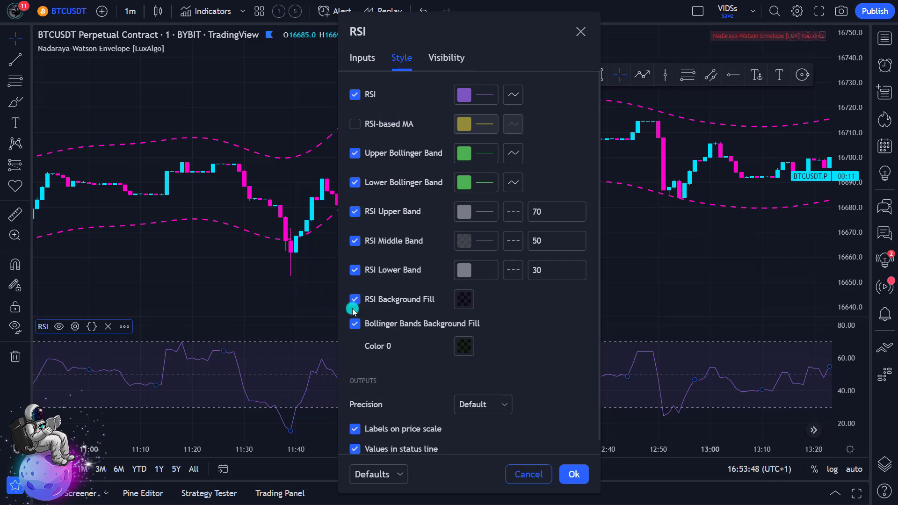
pyautogui.click(354, 301)
pyautogui.click(459, 96)
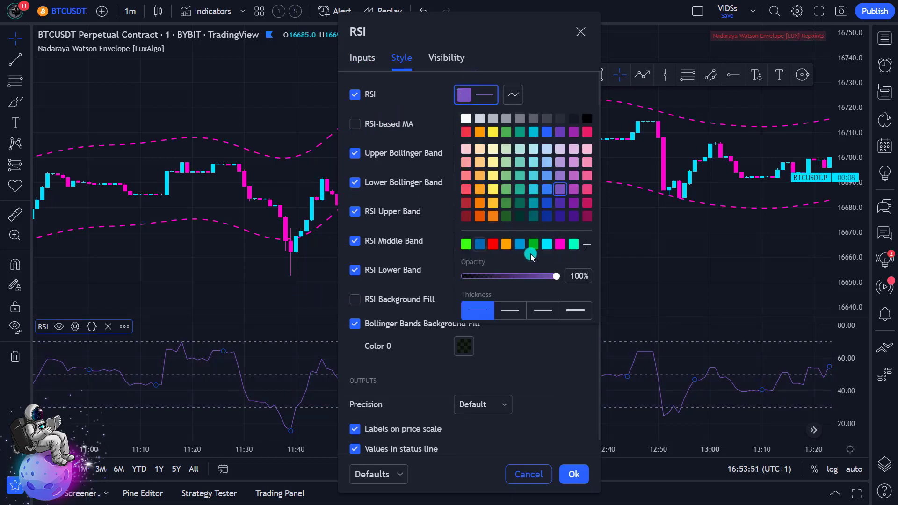
pyautogui.click(546, 245)
pyautogui.click(424, 201)
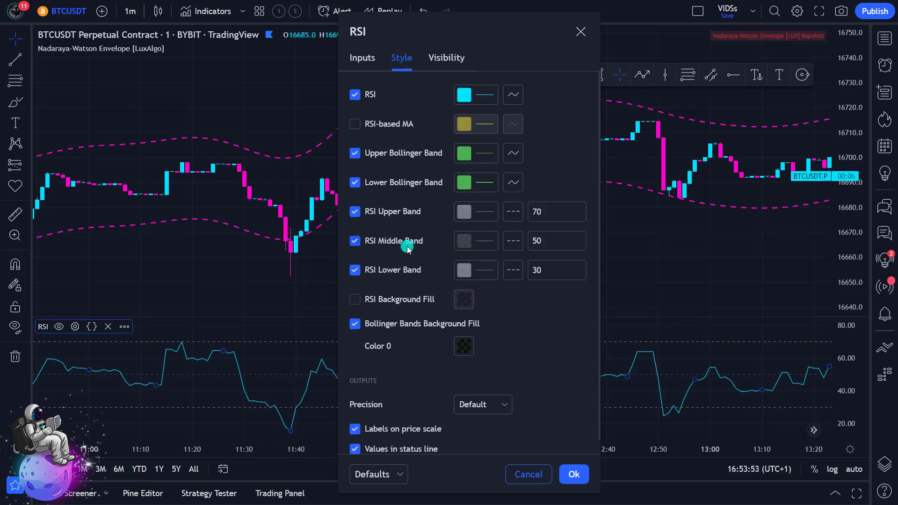
pyautogui.click(580, 476)
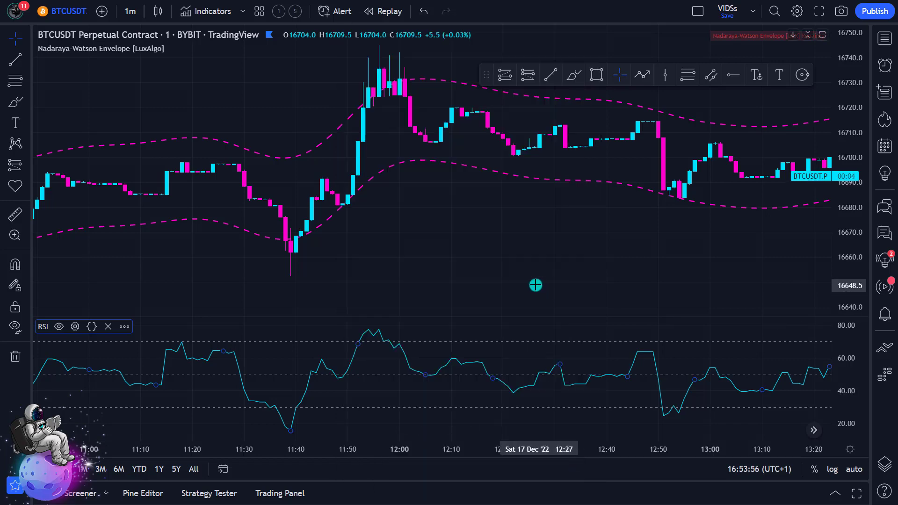
# Step: Draw magenta brush circles around the 11:40 RSI dip and the candle low at the lower band
pyautogui.moveTo(453, 272); pyautogui.dragTo(462, 292)
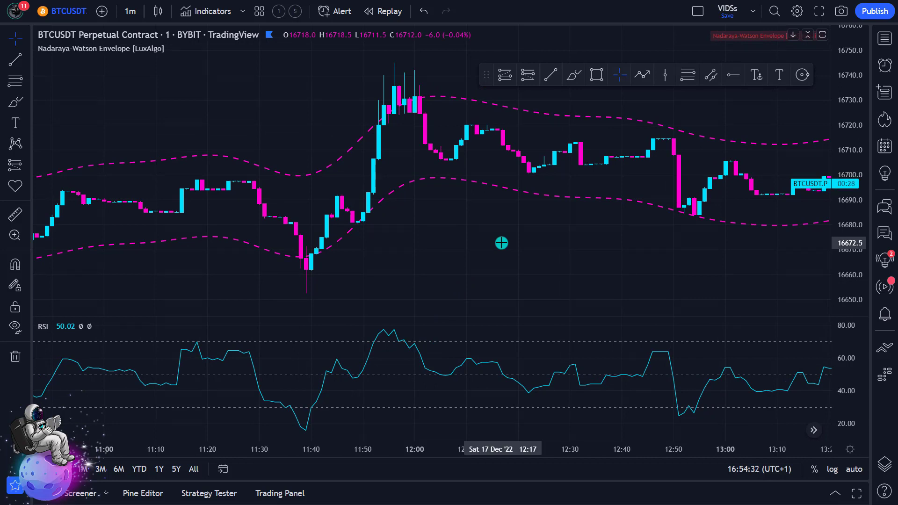
pyautogui.click(573, 74)
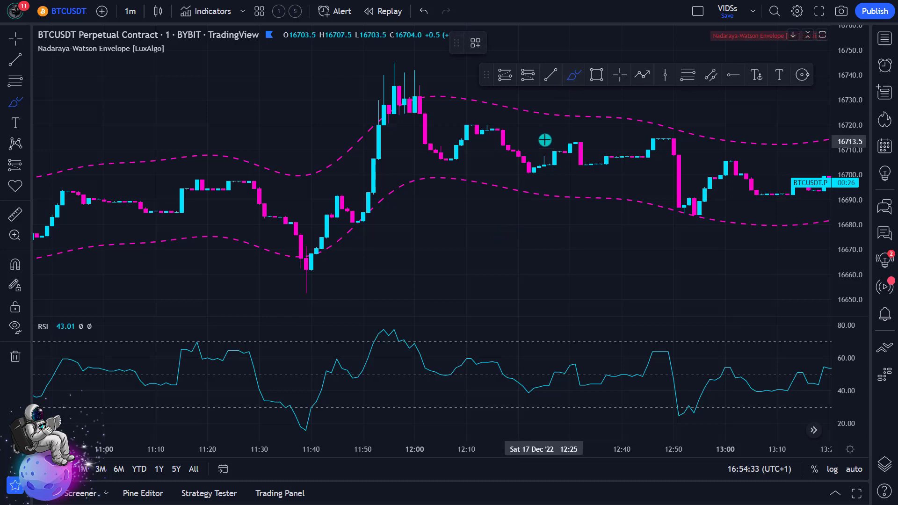
pyautogui.moveTo(309, 409)
pyautogui.mouseDown()
pyautogui.moveTo(277, 417)
pyautogui.moveTo(293, 429)
pyautogui.moveTo(322, 417)
pyautogui.mouseUp()
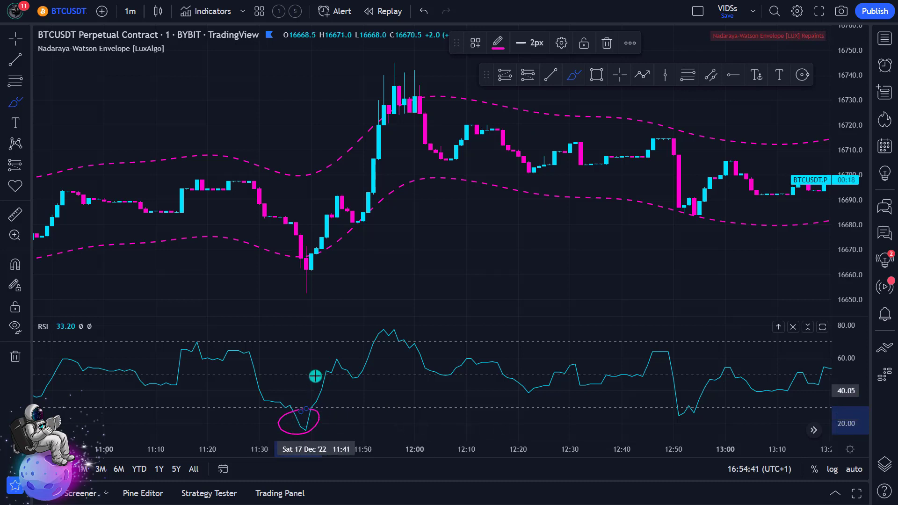
pyautogui.moveTo(303, 256)
pyautogui.mouseDown()
pyautogui.moveTo(284, 283)
pyautogui.moveTo(326, 264)
pyautogui.moveTo(313, 252)
pyautogui.moveTo(298, 268)
pyautogui.mouseUp()
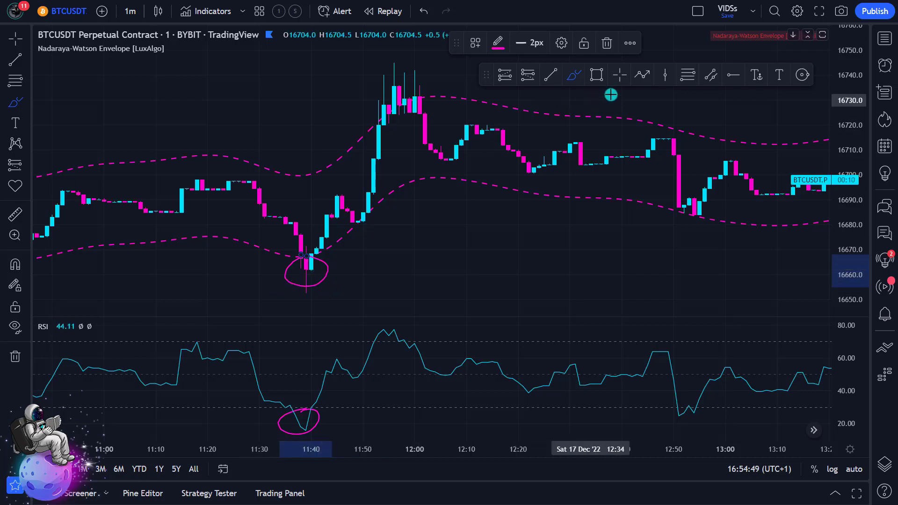
pyautogui.click(412, 218)
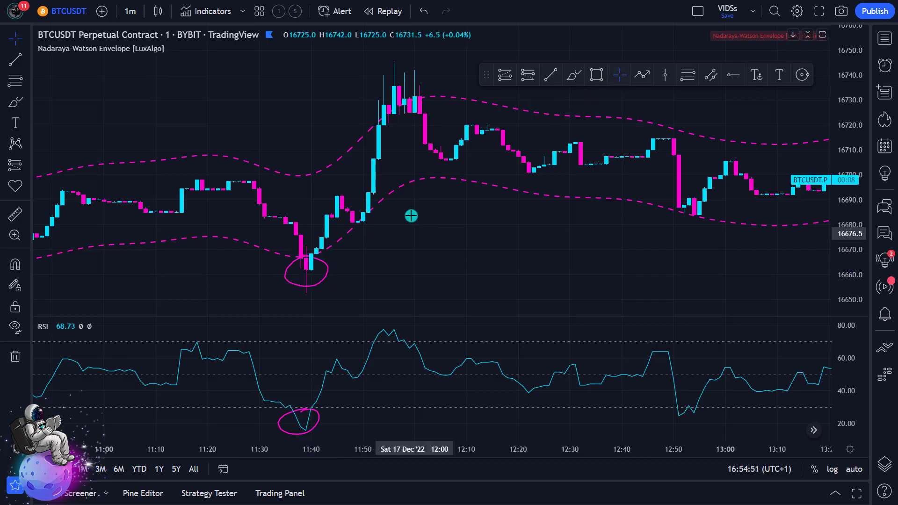
# Step: Place a long position at the circled low with a 19.0 stop, plus a short line under the low
pyautogui.click(505, 77)
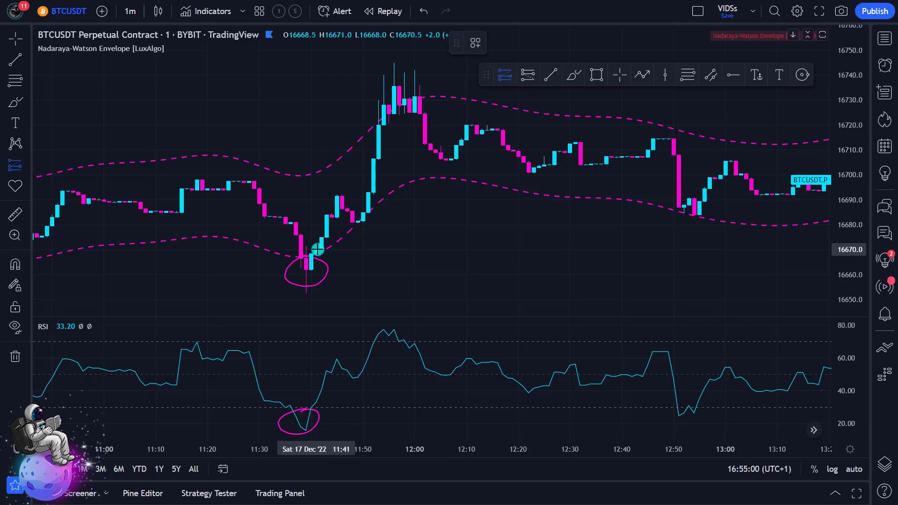
pyautogui.click(318, 250)
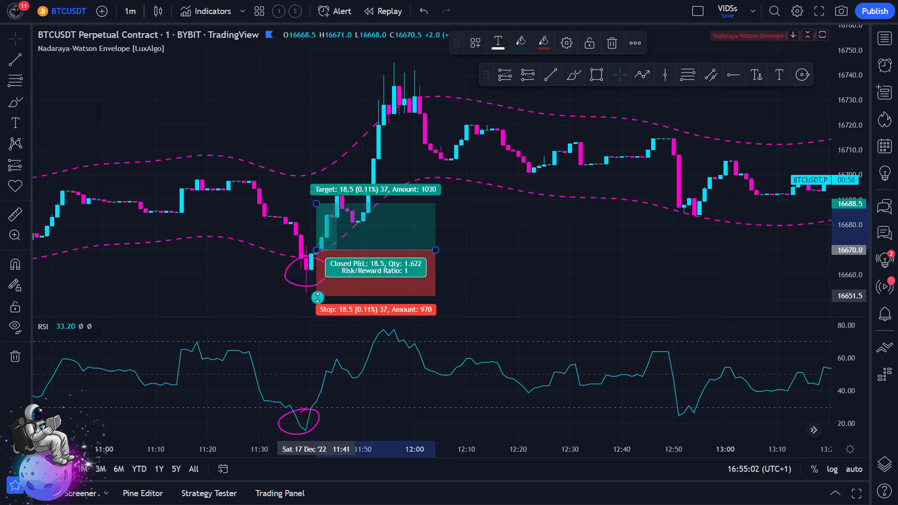
pyautogui.moveTo(318, 297); pyautogui.dragTo(318, 299)
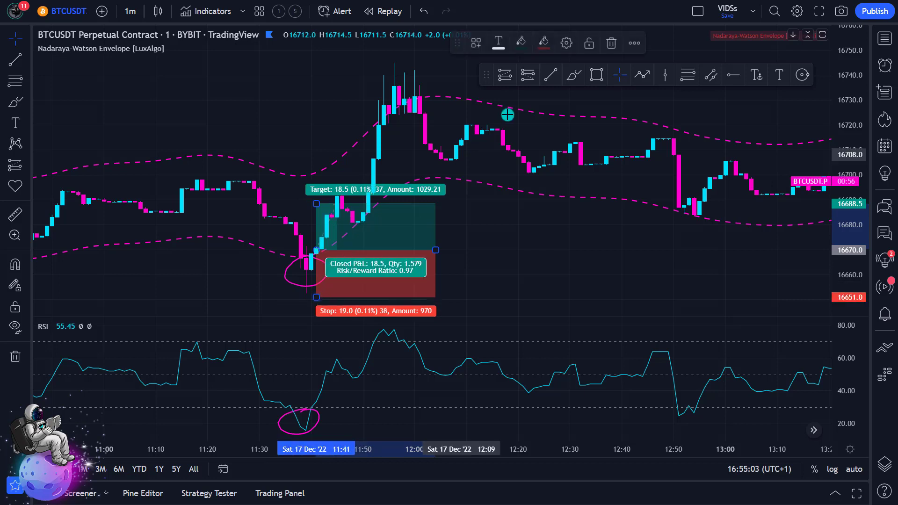
pyautogui.hotkey('alt', 't')
pyautogui.moveTo(319, 291); pyautogui.dragTo(336, 294)
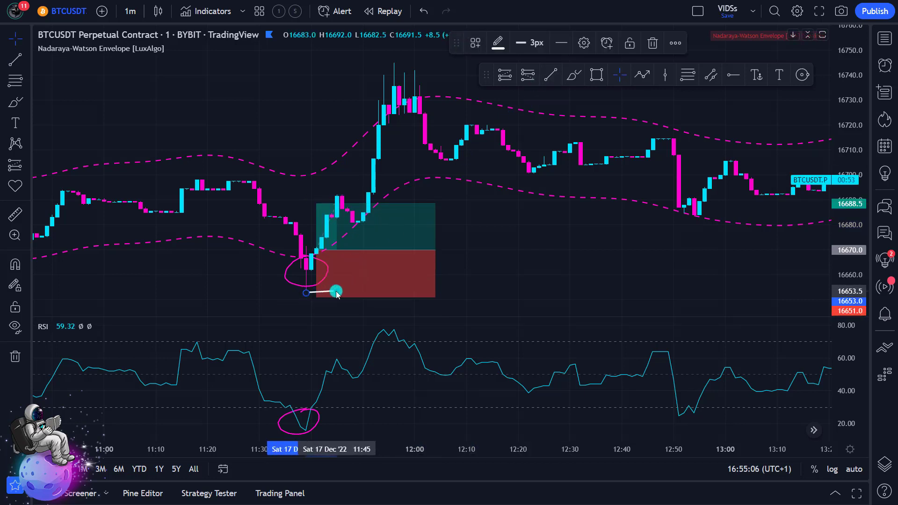
# Step: Raise the long target to 38.0 for 2:1, narrow the box, and adjust the line's end
pyautogui.click(363, 287)
pyautogui.moveTo(316, 204); pyautogui.dragTo(319, 155)
pyautogui.press('Escape')
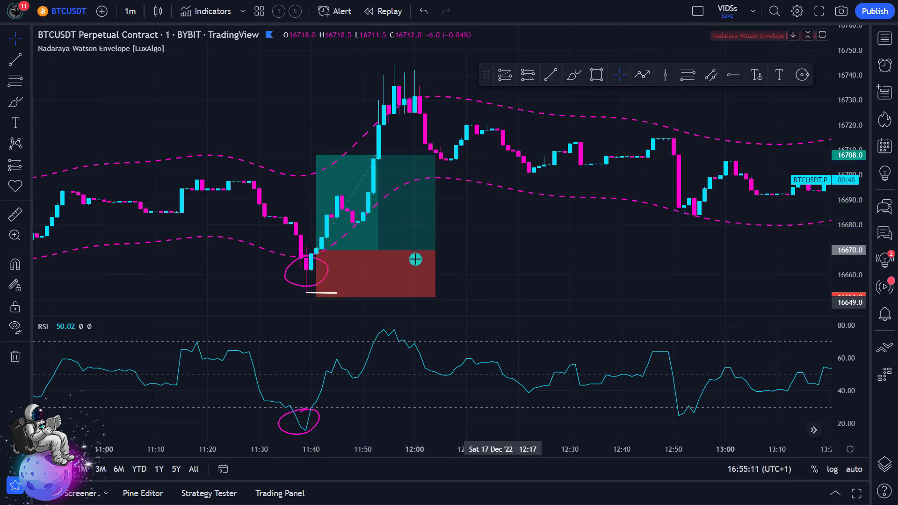
pyautogui.moveTo(434, 252); pyautogui.dragTo(380, 250)
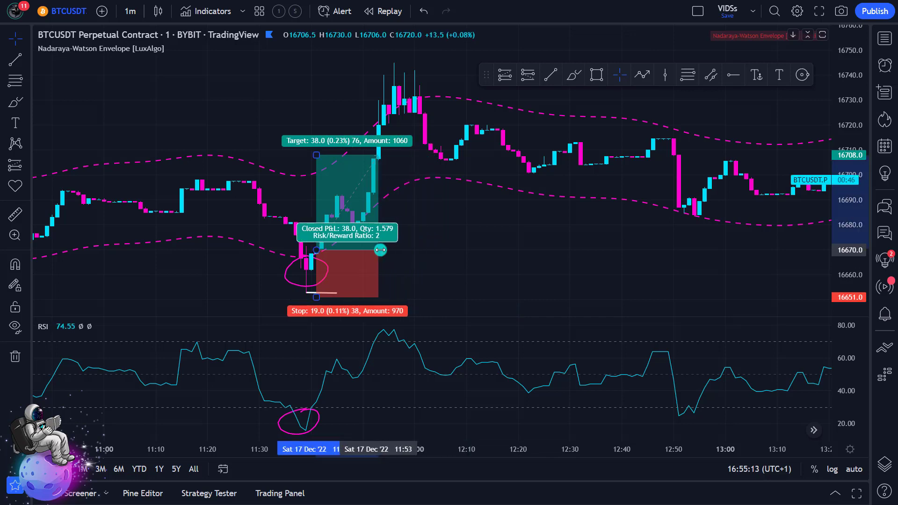
pyautogui.moveTo(337, 293); pyautogui.dragTo(341, 292)
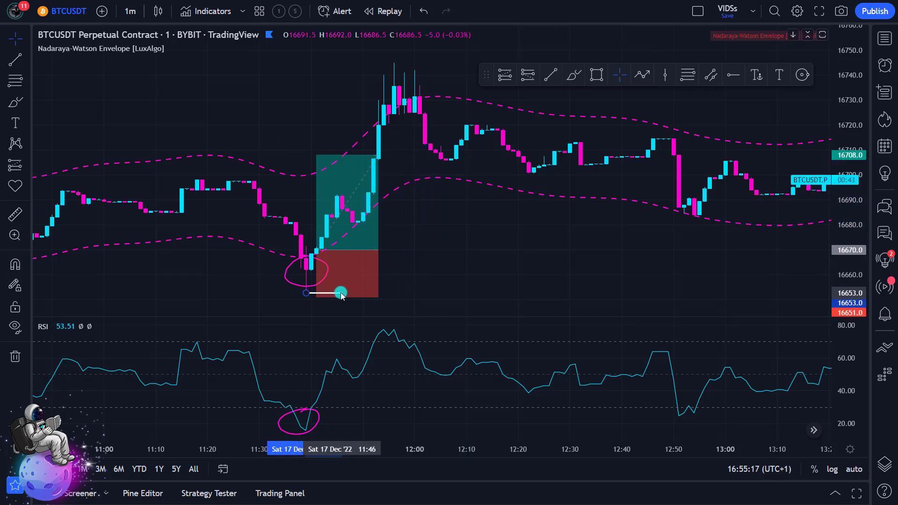
pyautogui.click(414, 274)
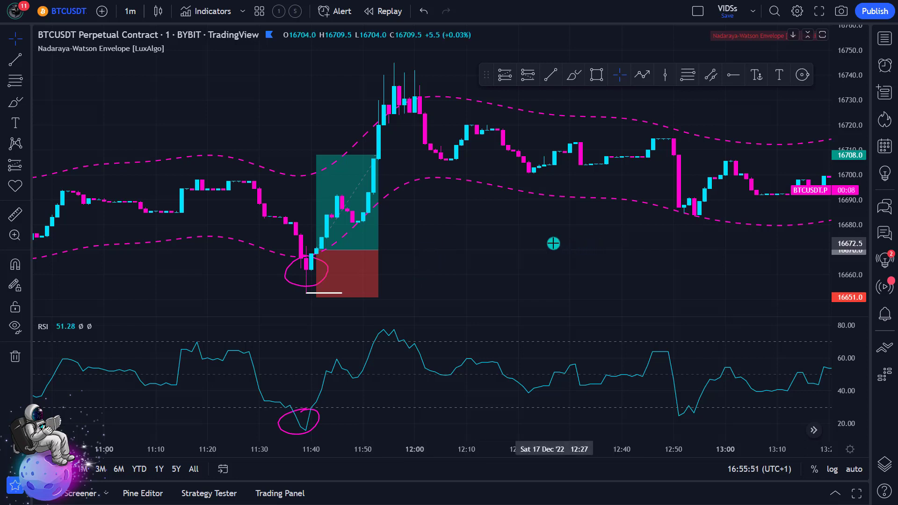
# Step: Draw magenta brush circles around the overbought RSI peak and the price high near 11:50
pyautogui.moveTo(548, 247); pyautogui.dragTo(538, 252)
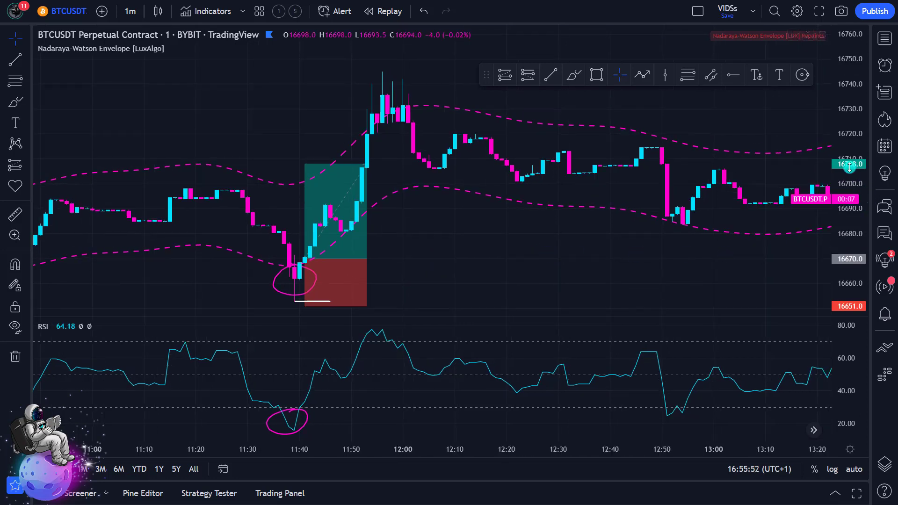
pyautogui.moveTo(830, 194); pyautogui.dragTo(815, 220)
pyautogui.moveTo(584, 233); pyautogui.dragTo(583, 257)
pyautogui.click(574, 75)
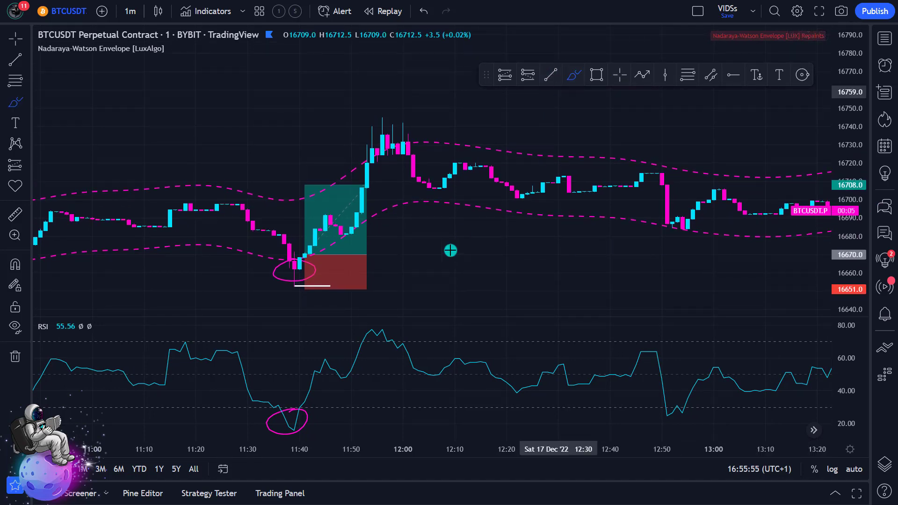
pyautogui.moveTo(382, 324)
pyautogui.mouseDown()
pyautogui.moveTo(359, 324)
pyautogui.moveTo(355, 341)
pyautogui.moveTo(389, 337)
pyautogui.moveTo(399, 323)
pyautogui.mouseUp()
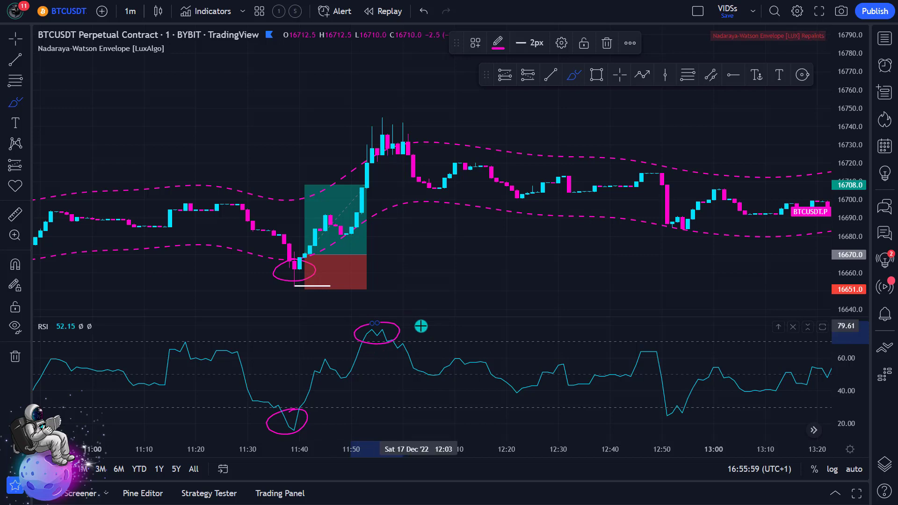
pyautogui.moveTo(382, 116)
pyautogui.mouseDown()
pyautogui.moveTo(358, 148)
pyautogui.moveTo(415, 129)
pyautogui.moveTo(377, 115)
pyautogui.mouseUp()
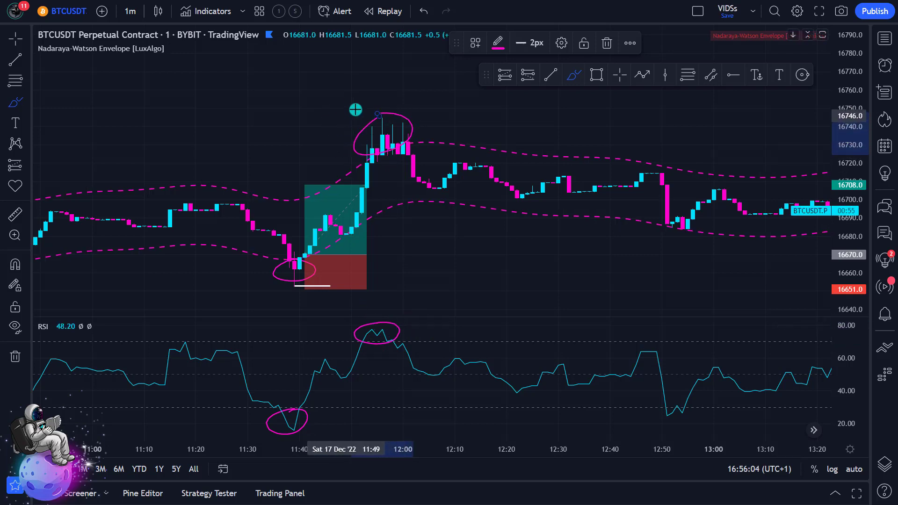
pyautogui.click(618, 77)
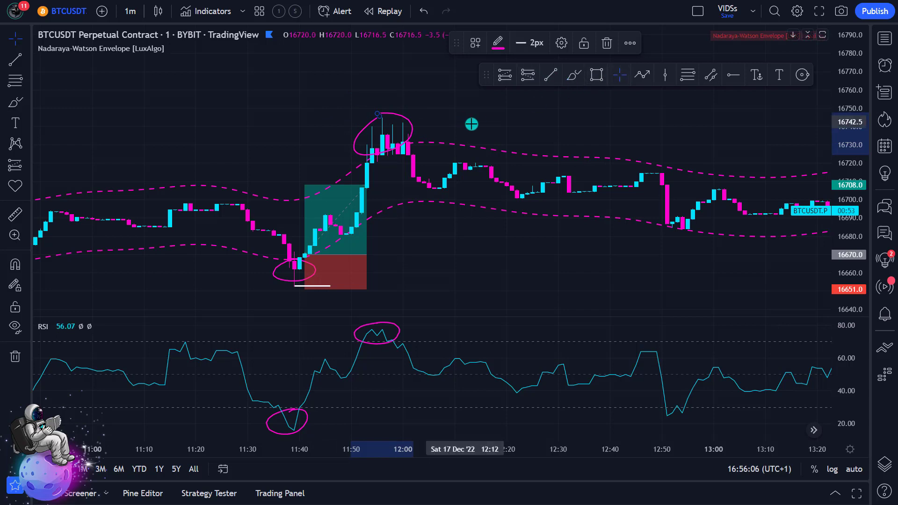
pyautogui.moveTo(471, 124); pyautogui.dragTo(479, 121)
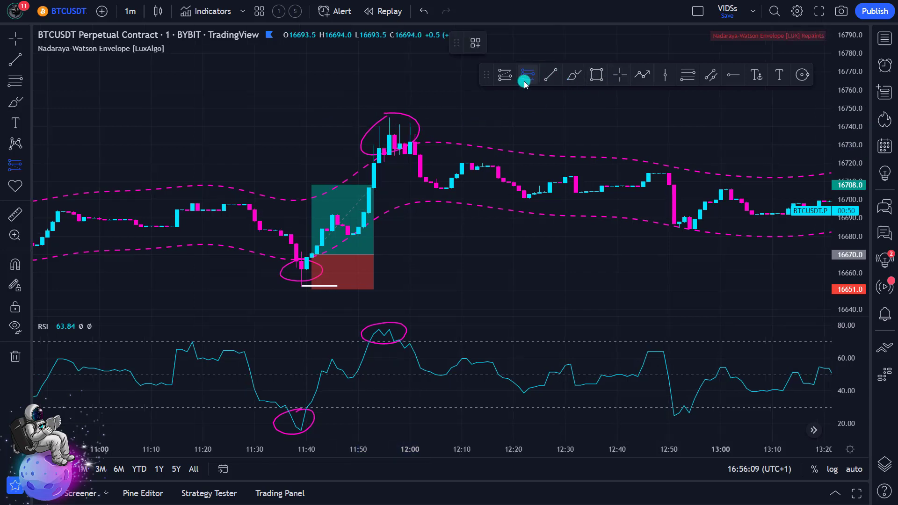
# Step: Place a short position at the 11:59 high with 21.0 stop and 42.0 target, extended to 12:54
pyautogui.click(407, 149)
pyautogui.click(404, 151)
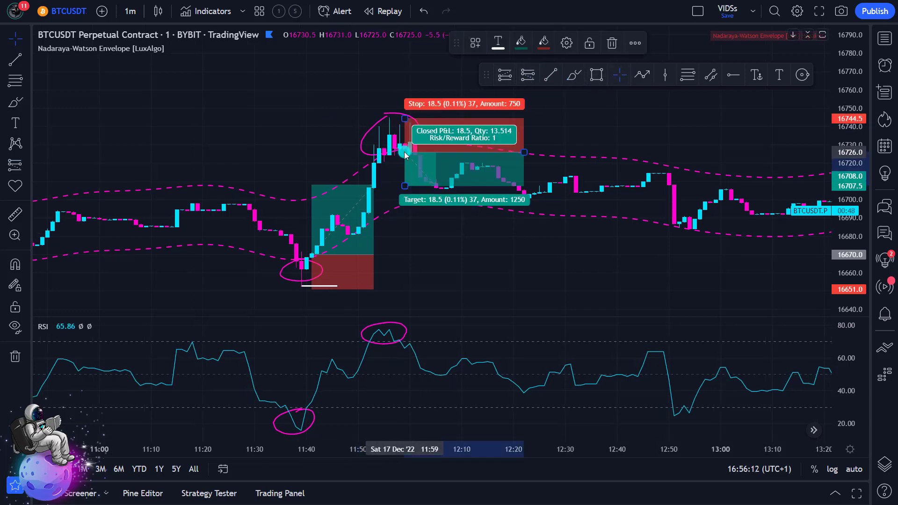
pyautogui.moveTo(404, 118); pyautogui.dragTo(408, 112)
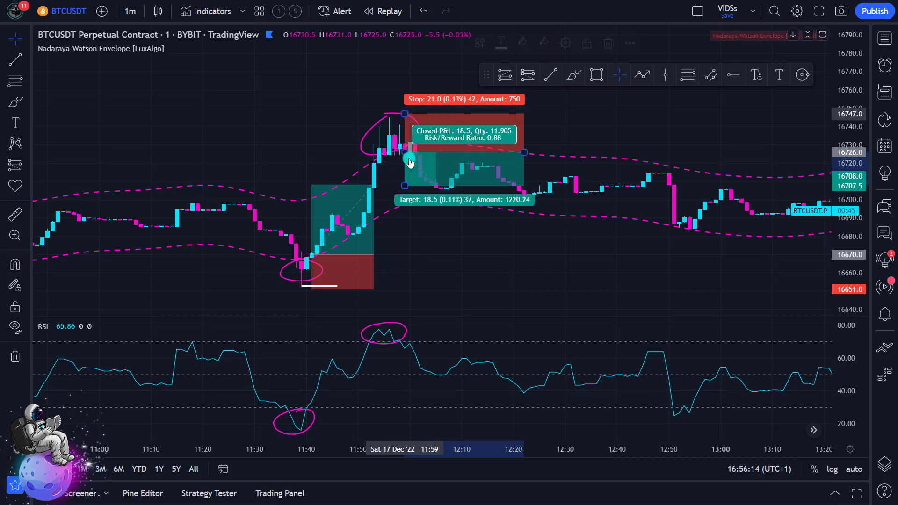
pyautogui.moveTo(405, 186); pyautogui.dragTo(403, 228)
pyautogui.moveTo(525, 152); pyautogui.dragTo(689, 172)
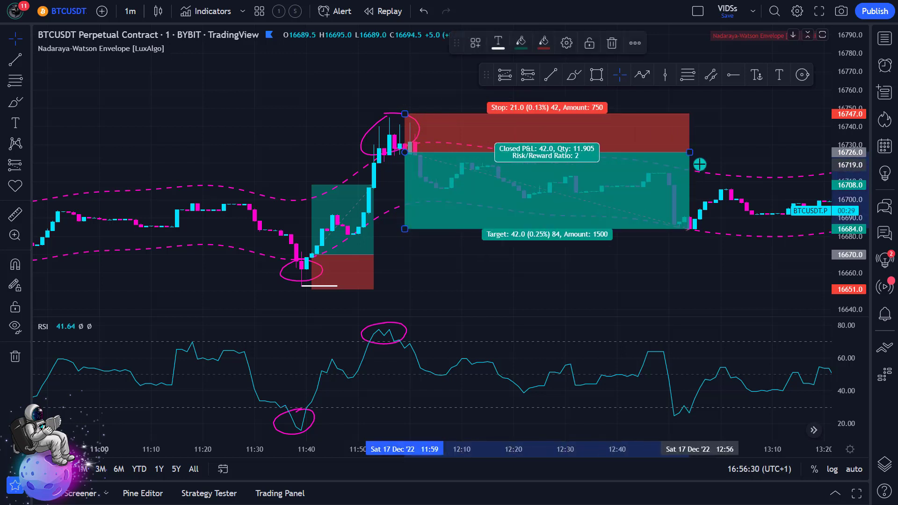
pyautogui.click(700, 166)
pyautogui.moveTo(694, 227); pyautogui.dragTo(570, 255)
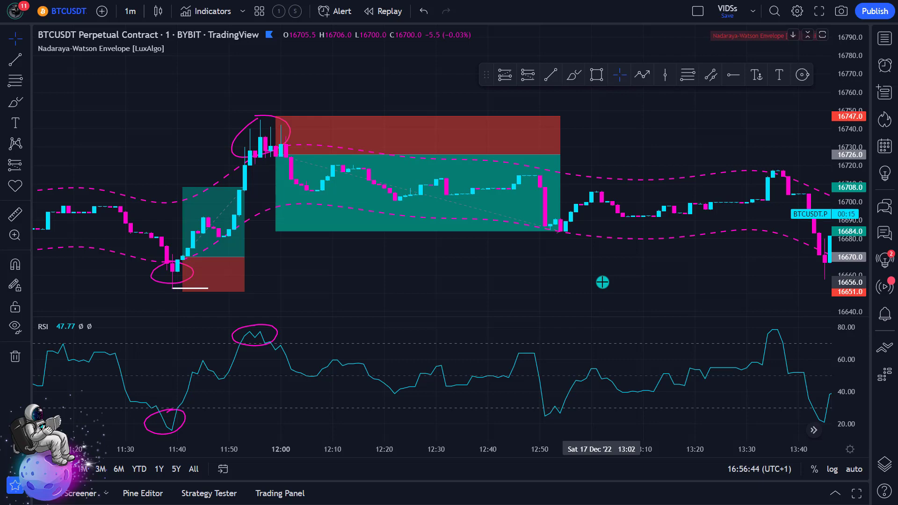
# Step: Circle the RSI low near 12:54 and the price low near 12:53 in magenta
pyautogui.scroll(5, 602, 283)
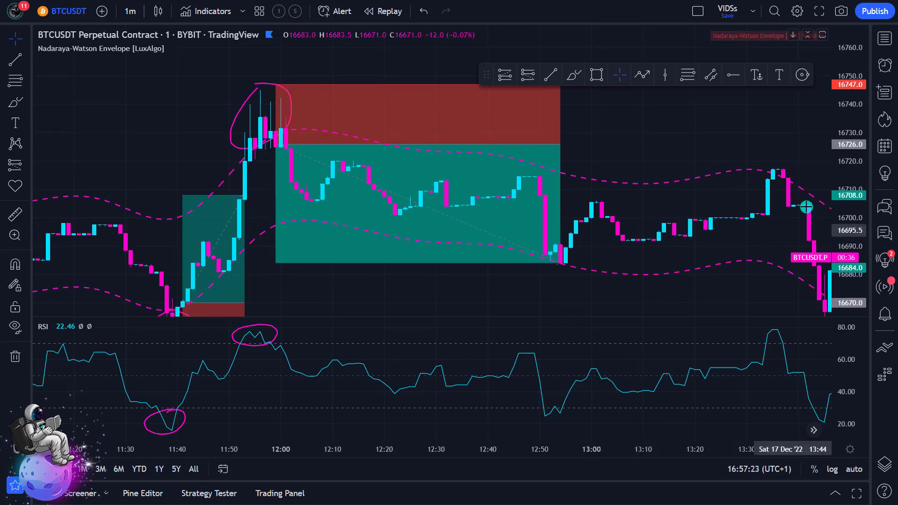
pyautogui.moveTo(604, 273); pyautogui.dragTo(505, 234)
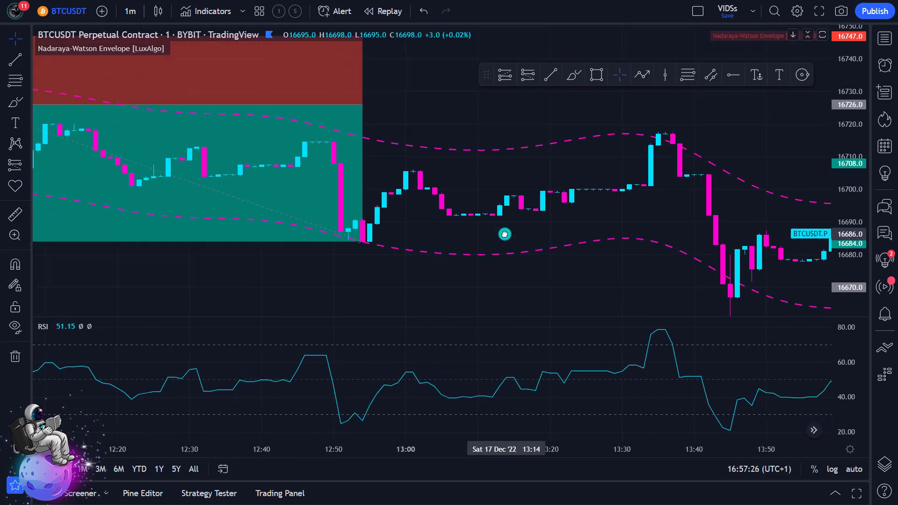
pyautogui.moveTo(353, 415)
pyautogui.mouseDown()
pyautogui.moveTo(321, 416)
pyautogui.moveTo(373, 427)
pyautogui.moveTo(351, 413)
pyautogui.mouseUp()
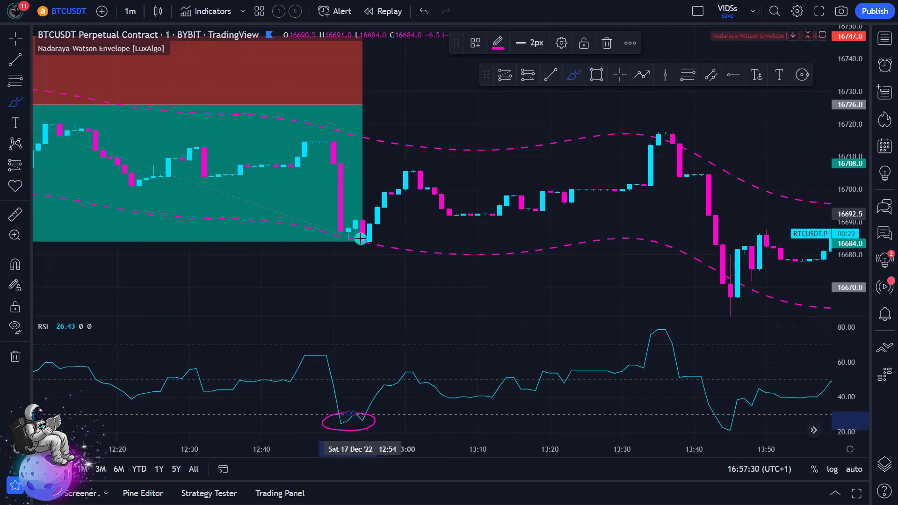
pyautogui.moveTo(337, 240)
pyautogui.mouseDown()
pyautogui.moveTo(373, 257)
pyautogui.moveTo(352, 232)
pyautogui.mouseUp()
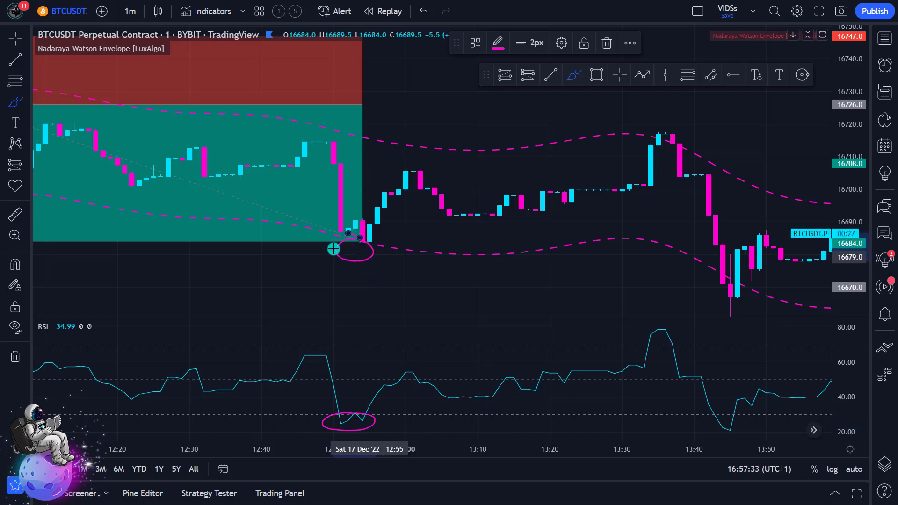
pyautogui.press('Escape')
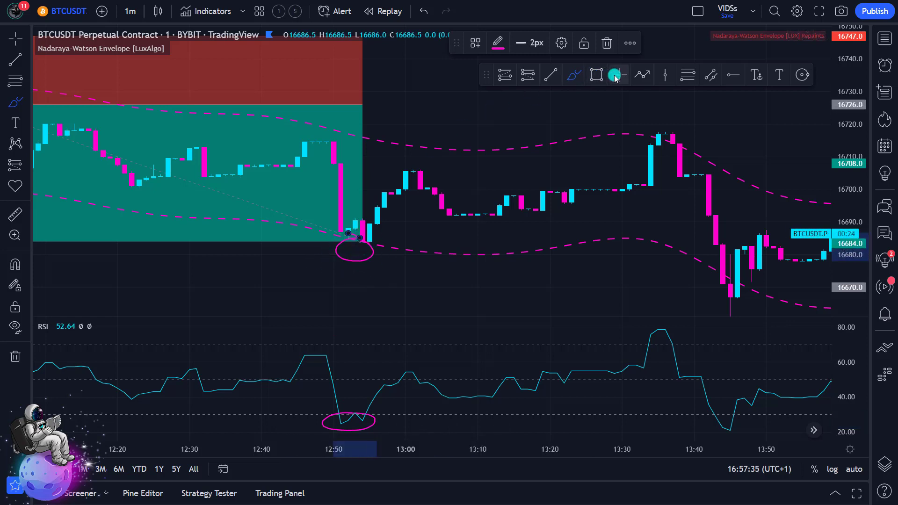
pyautogui.click(402, 230)
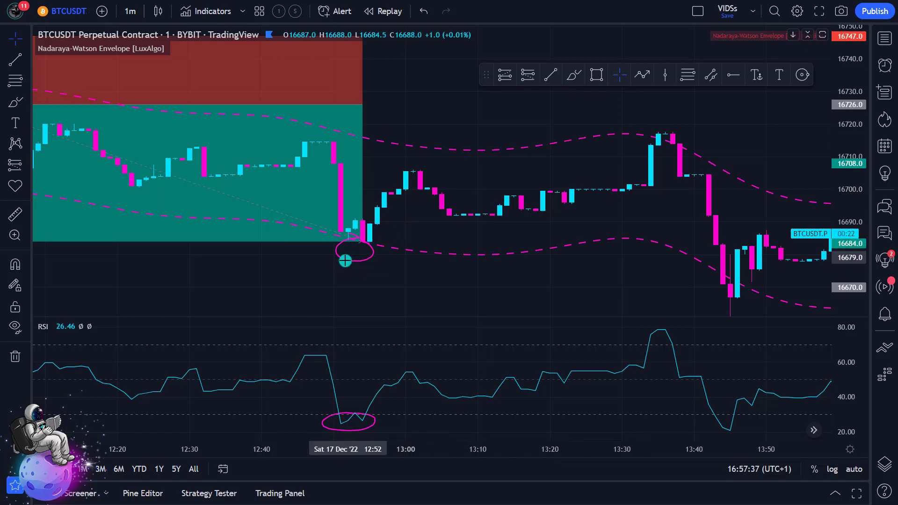
# Step: Circle the RSI peak and the price peak near 13:37 in magenta
pyautogui.moveTo(468, 236)
pyautogui.mouseDown()
pyautogui.moveTo(341, 259)
pyautogui.moveTo(276, 221)
pyautogui.mouseUp()
pyautogui.hotkey('alt', 'b')
pyautogui.moveTo(489, 334)
pyautogui.mouseDown()
pyautogui.moveTo(453, 331)
pyautogui.moveTo(486, 329)
pyautogui.mouseUp()
pyautogui.moveTo(489, 110)
pyautogui.mouseDown()
pyautogui.moveTo(469, 123)
pyautogui.moveTo(501, 124)
pyautogui.moveTo(490, 111)
pyautogui.mouseUp()
pyautogui.click(620, 75)
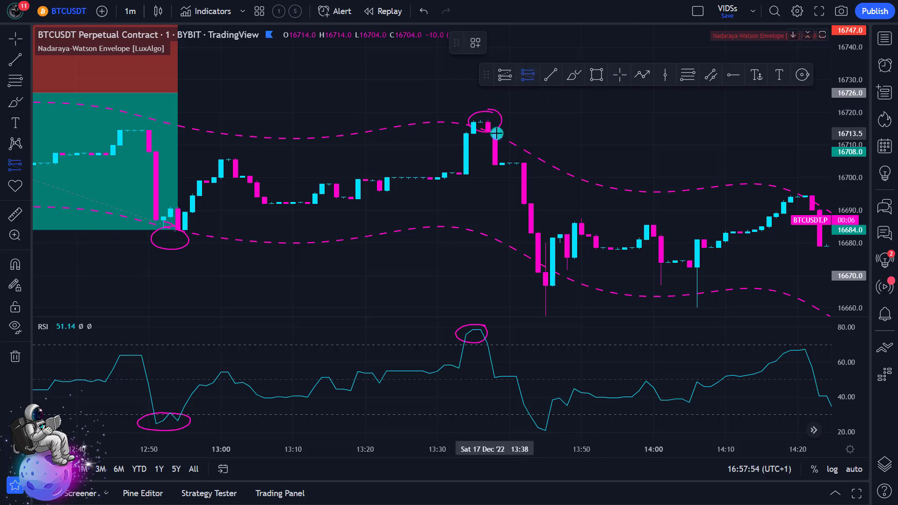
# Step: Place a short position at the 13:38 peak, raising the stop, lowering the target to 2:1, narrowing the box
pyautogui.click(495, 164)
pyautogui.moveTo(495, 125); pyautogui.dragTo(494, 117)
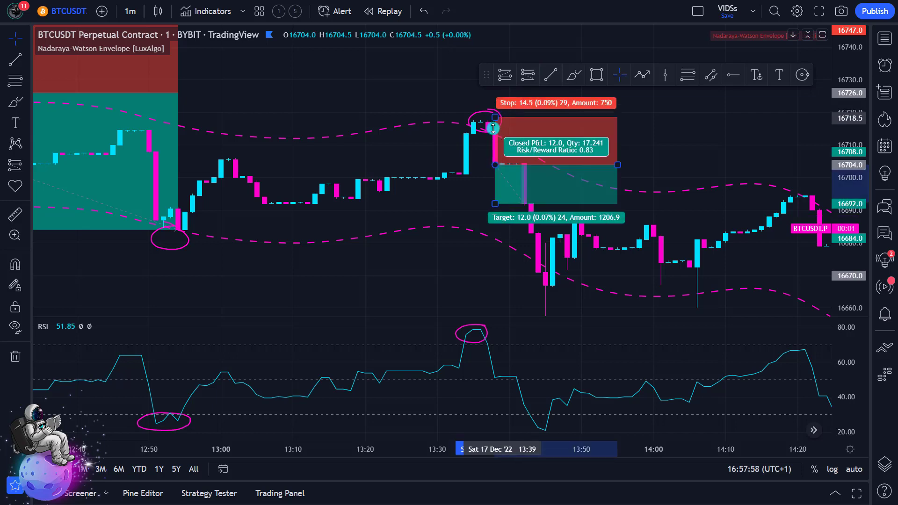
pyautogui.moveTo(455, 173); pyautogui.dragTo(449, 229)
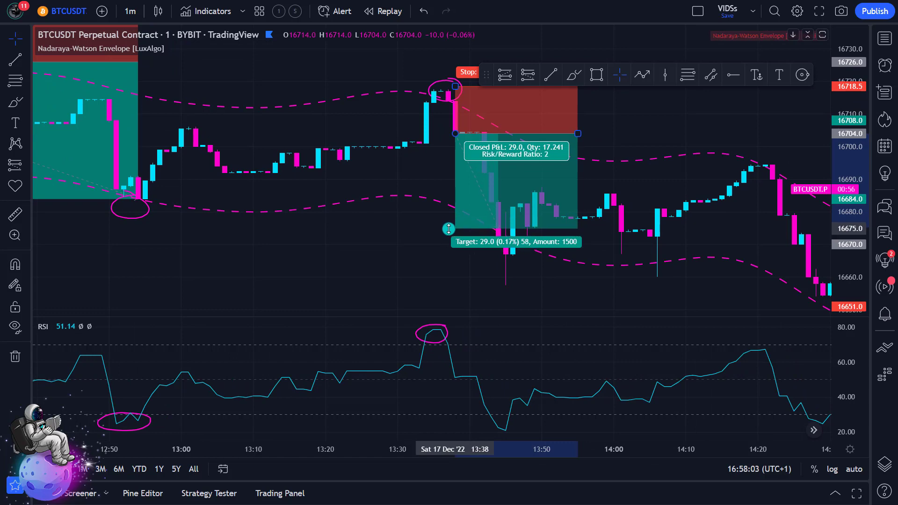
pyautogui.moveTo(578, 133); pyautogui.dragTo(501, 160)
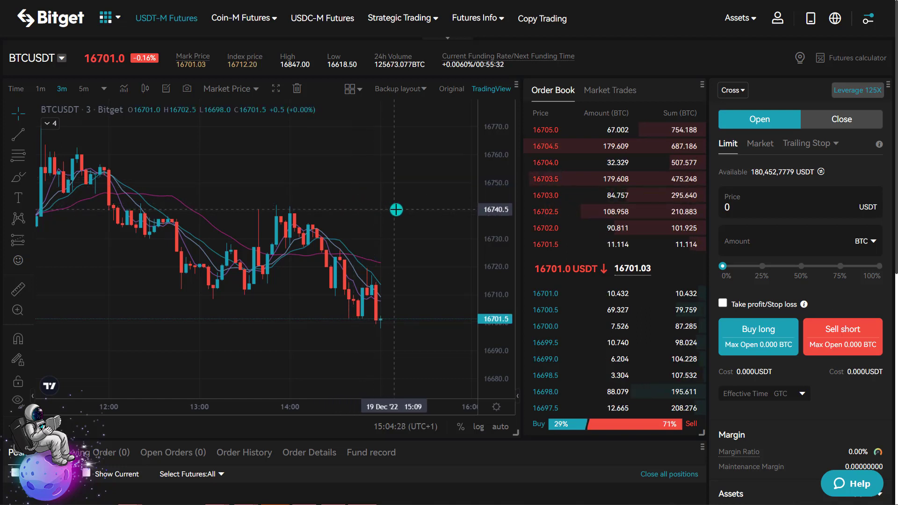
# Step: Confirm the BTCUSDT futures leverage at 125X in Bitget's Adjust lever dialog
pyautogui.click(855, 90)
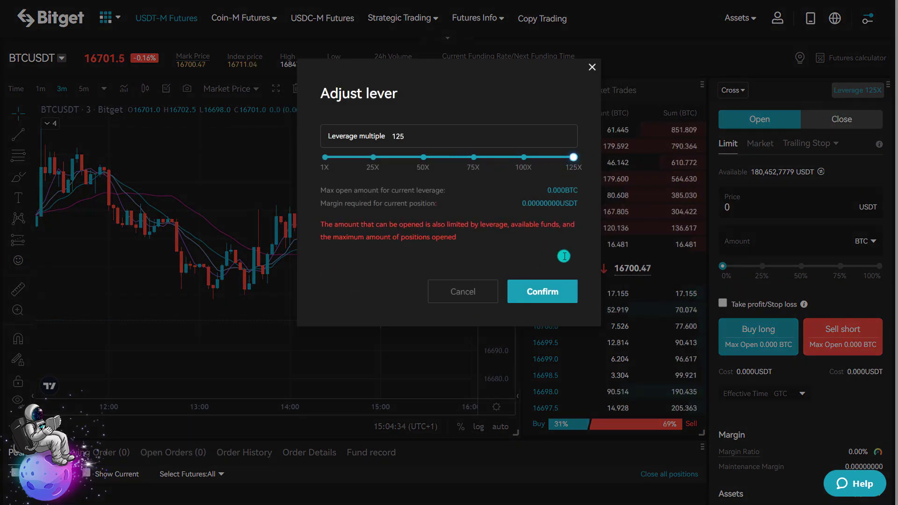
pyautogui.click(546, 296)
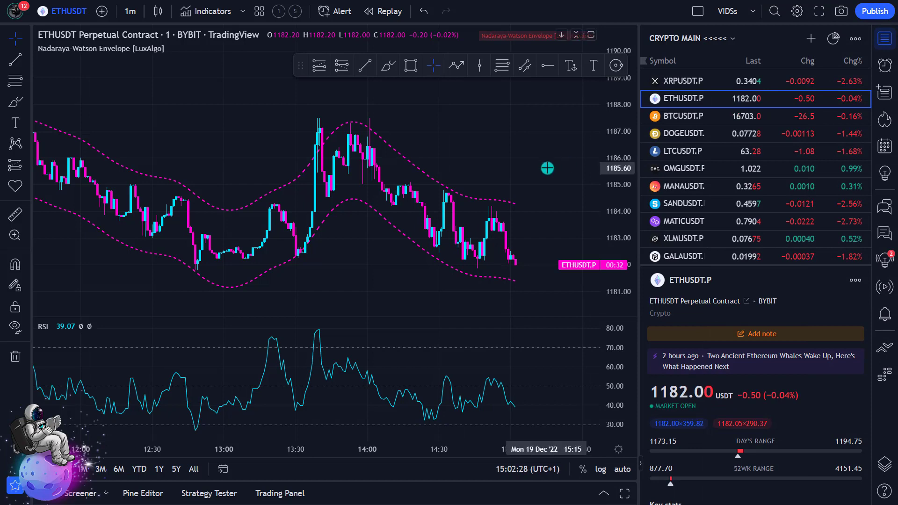
# Step: Switch the chart to XRPUSDT.P, zoom in, and move the floating drawing toolbar lower
pyautogui.click(676, 80)
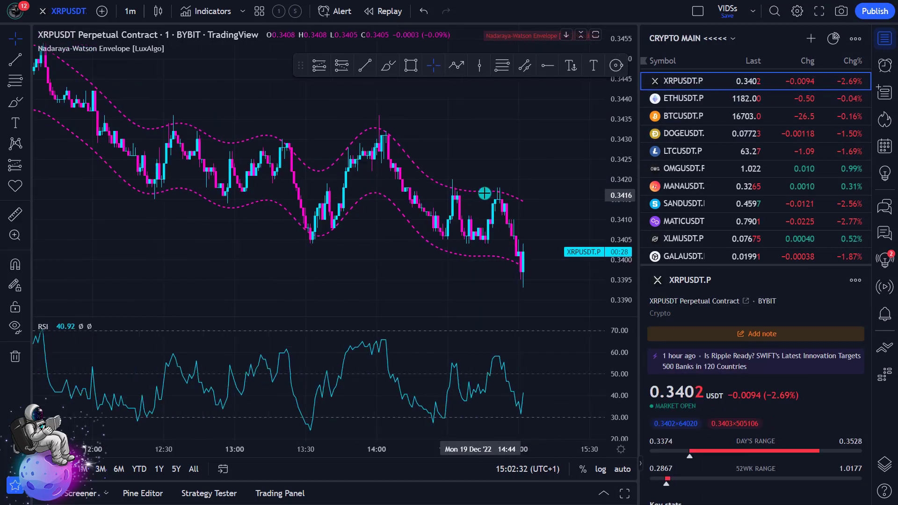
pyautogui.scroll(2, 521, 145)
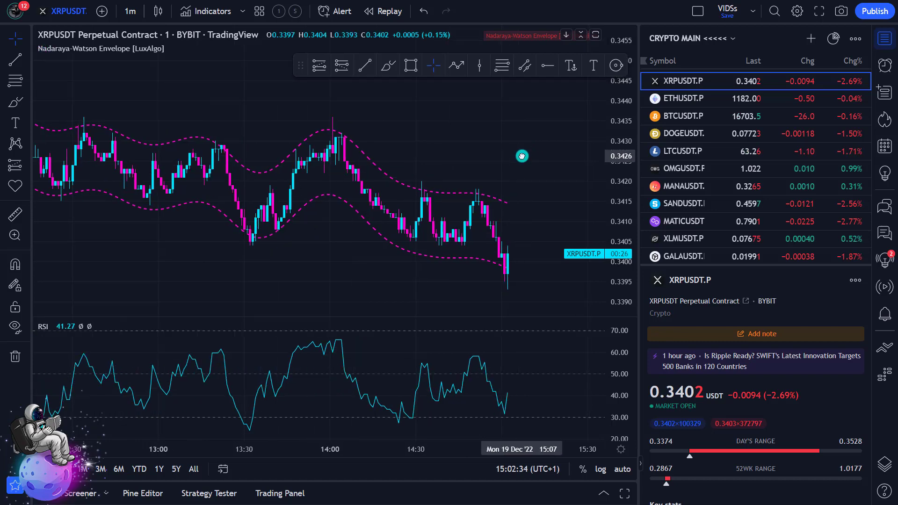
pyautogui.moveTo(301, 59)
pyautogui.mouseDown()
pyautogui.moveTo(300, 98)
pyautogui.moveTo(289, 101)
pyautogui.moveTo(229, 71)
pyautogui.mouseUp()
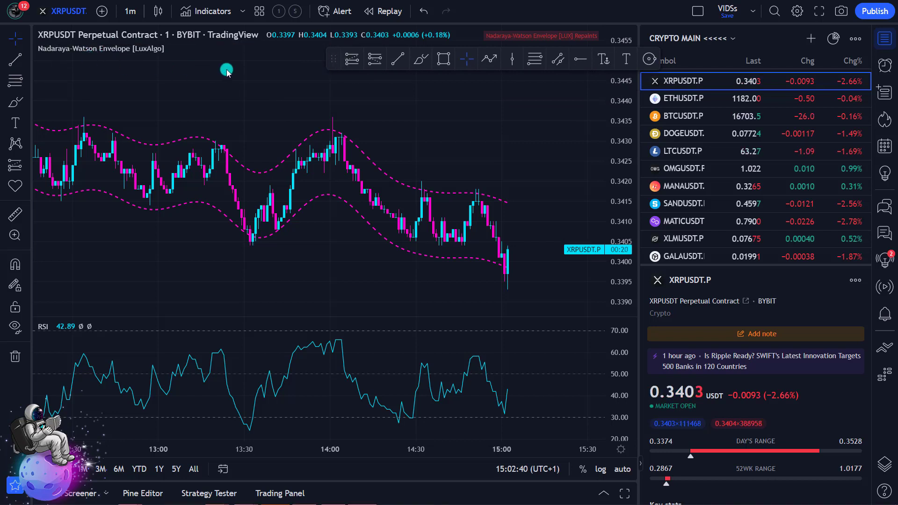
pyautogui.moveTo(335, 57); pyautogui.dragTo(348, 88)
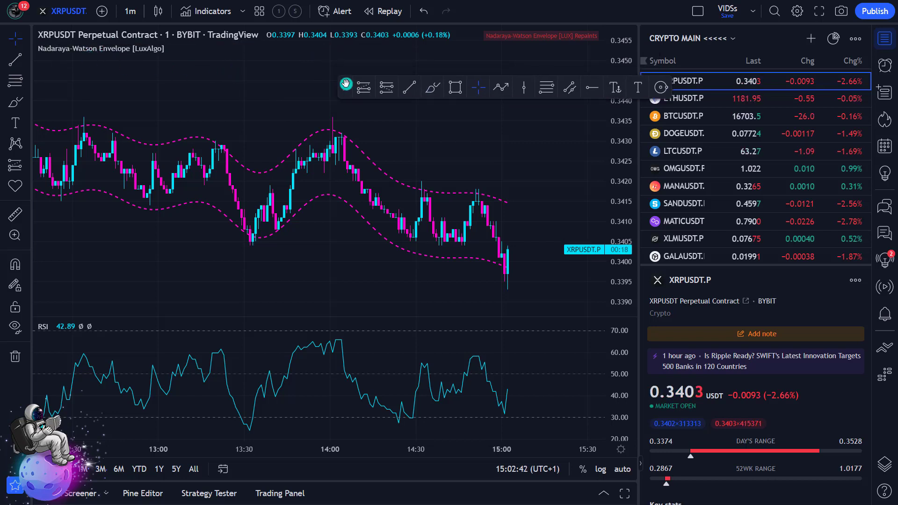
# Step: Circle the 13:30 price low and matching RSI low with the magenta brush
pyautogui.click(363, 86)
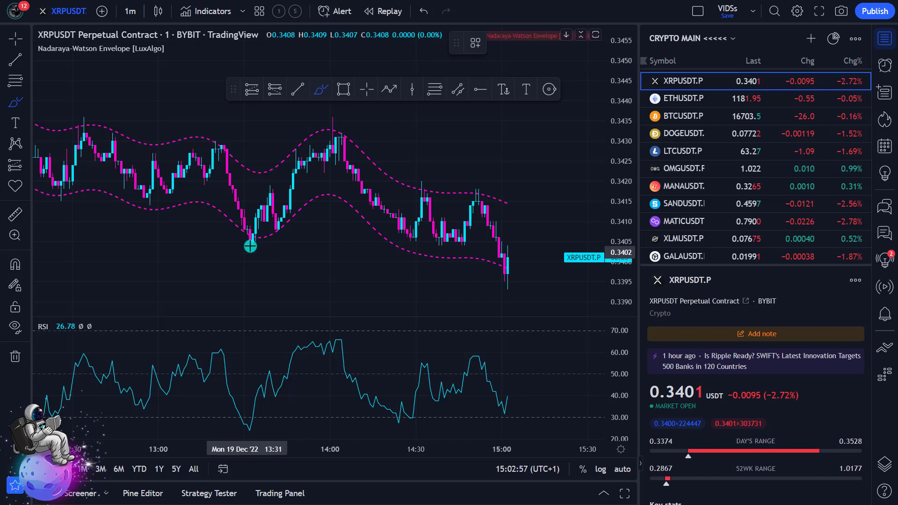
pyautogui.moveTo(239, 232)
pyautogui.mouseDown()
pyautogui.moveTo(248, 253)
pyautogui.moveTo(257, 240)
pyautogui.moveTo(239, 234)
pyautogui.mouseUp()
pyautogui.moveTo(231, 413)
pyautogui.mouseDown()
pyautogui.moveTo(238, 436)
pyautogui.moveTo(257, 423)
pyautogui.moveTo(236, 415)
pyautogui.mouseUp()
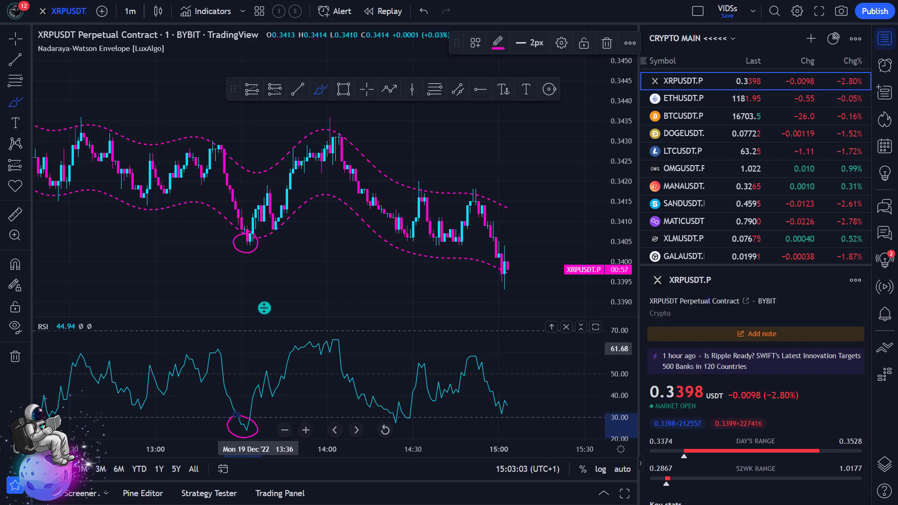
pyautogui.click(366, 91)
pyautogui.moveTo(359, 141); pyautogui.dragTo(367, 147)
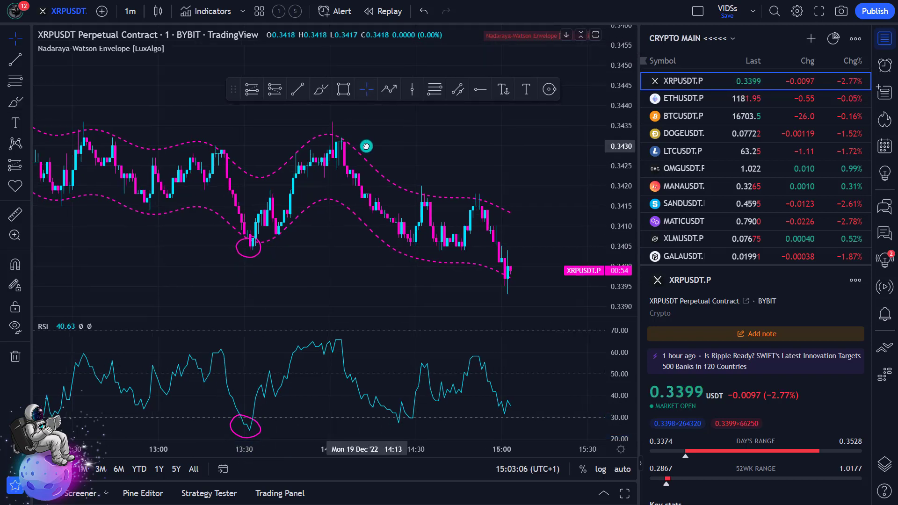
# Step: Brush pink circles around the ETHUSDT high near 13:34 and its RSI peak near 80, then return to XRPUSDT
pyautogui.click(708, 97)
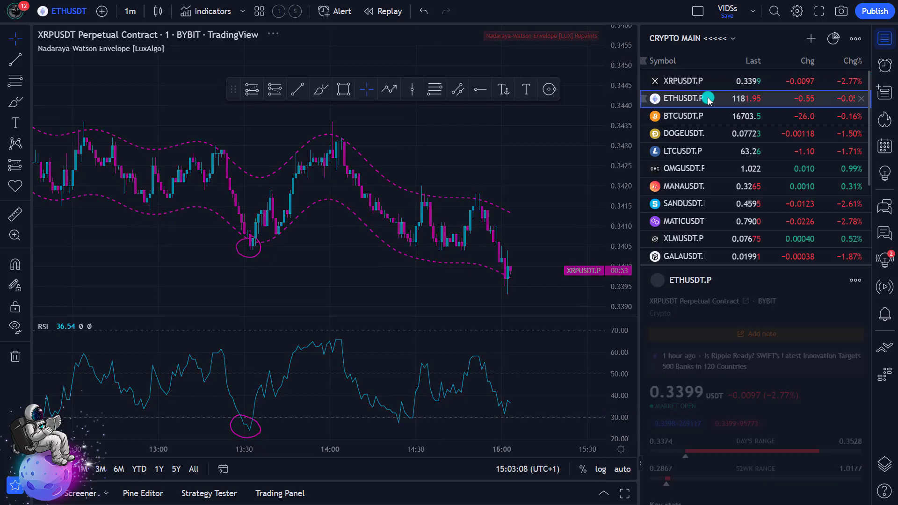
pyautogui.click(321, 92)
pyautogui.moveTo(322, 140)
pyautogui.mouseDown()
pyautogui.moveTo(297, 152)
pyautogui.moveTo(312, 172)
pyautogui.moveTo(331, 151)
pyautogui.moveTo(314, 140)
pyautogui.mouseUp()
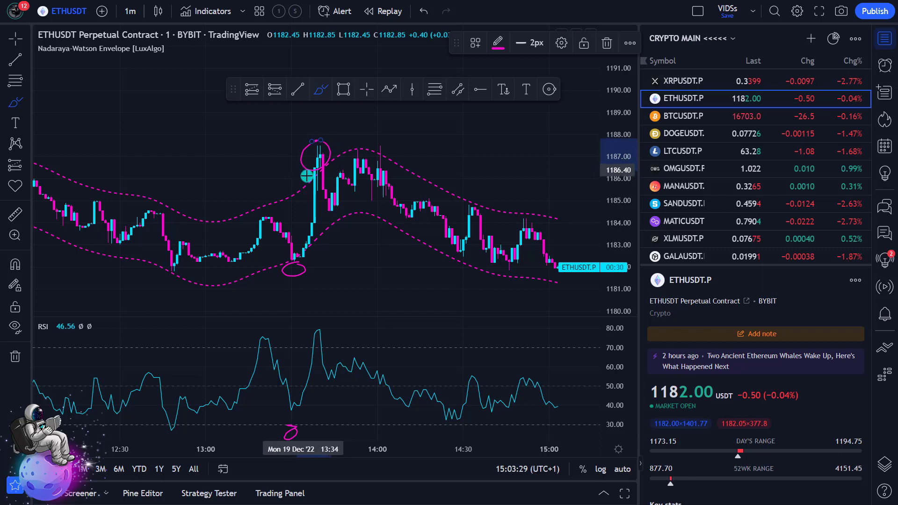
pyautogui.moveTo(321, 324)
pyautogui.mouseDown()
pyautogui.moveTo(308, 329)
pyautogui.moveTo(321, 344)
pyautogui.moveTo(327, 329)
pyautogui.moveTo(318, 324)
pyautogui.mouseUp()
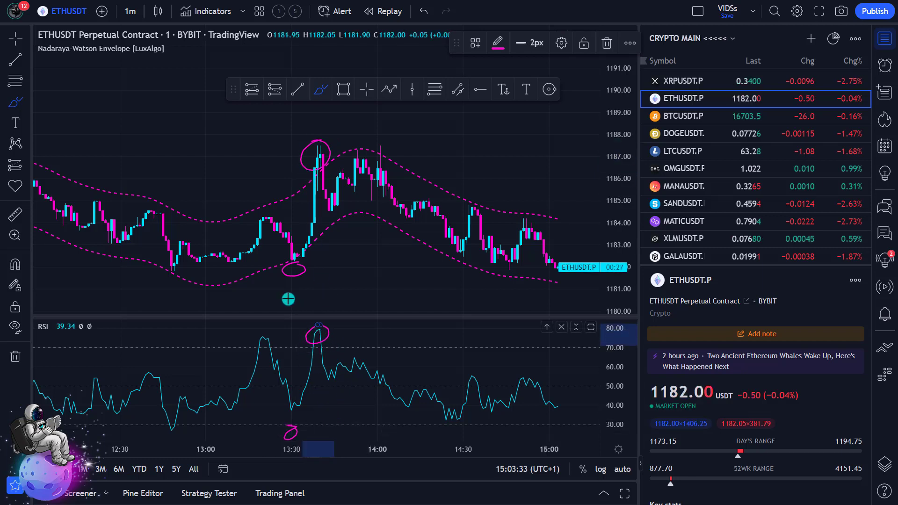
pyautogui.click(364, 91)
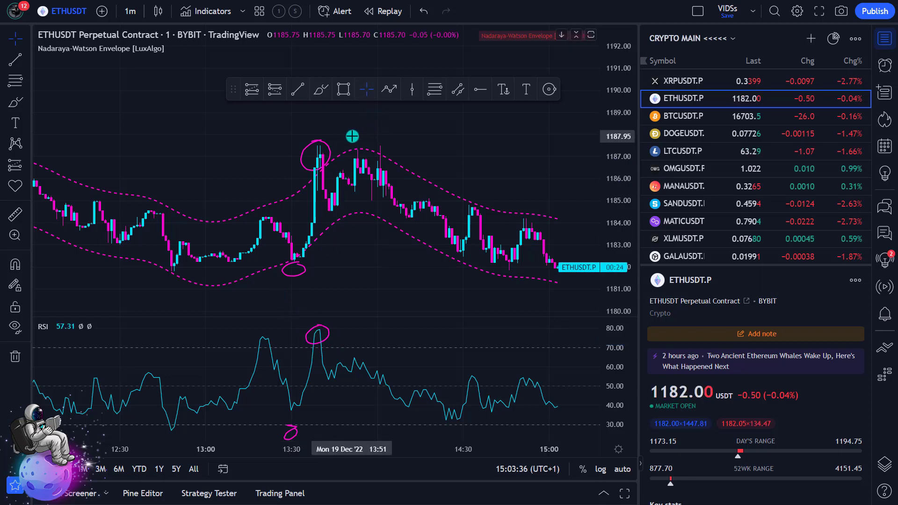
pyautogui.click(704, 85)
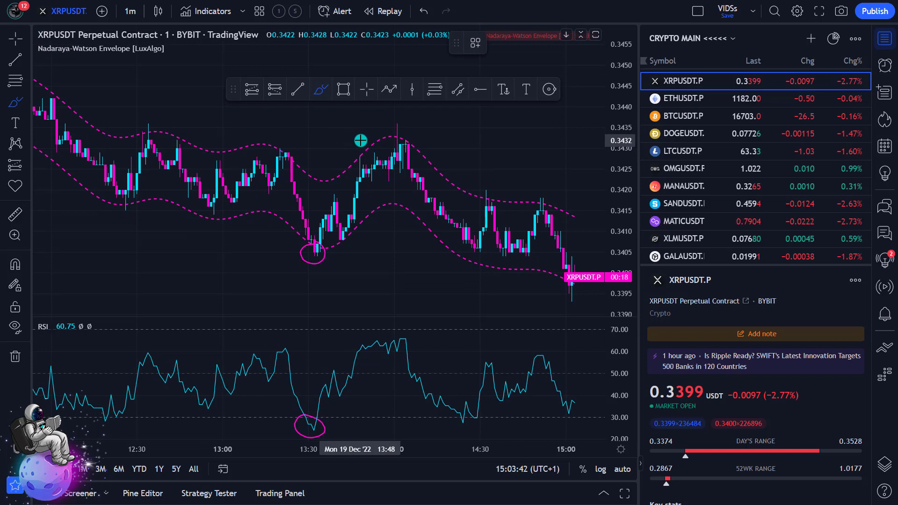
# Step: Draw a small pink circle on the upper envelope band above the XRPUSDT candles near 13:45
pyautogui.moveTo(346, 148)
pyautogui.mouseDown()
pyautogui.moveTo(322, 165)
pyautogui.moveTo(345, 148)
pyautogui.mouseUp()
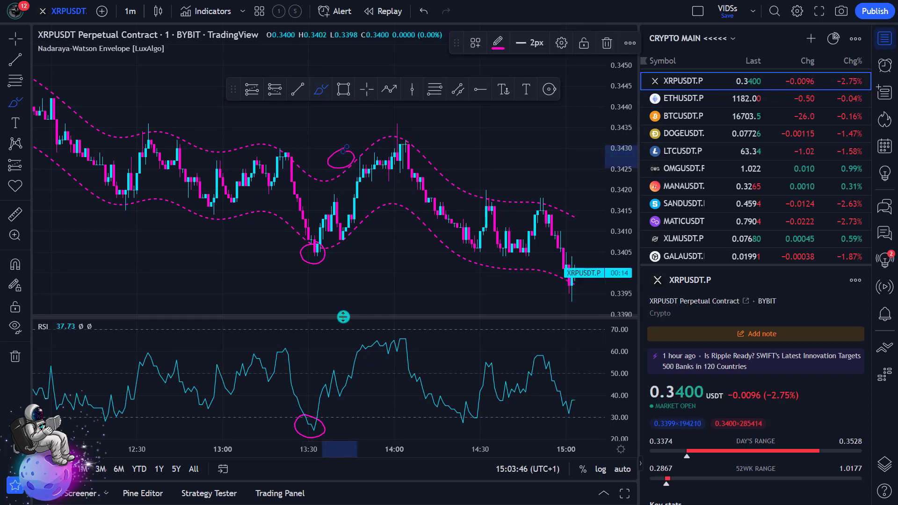